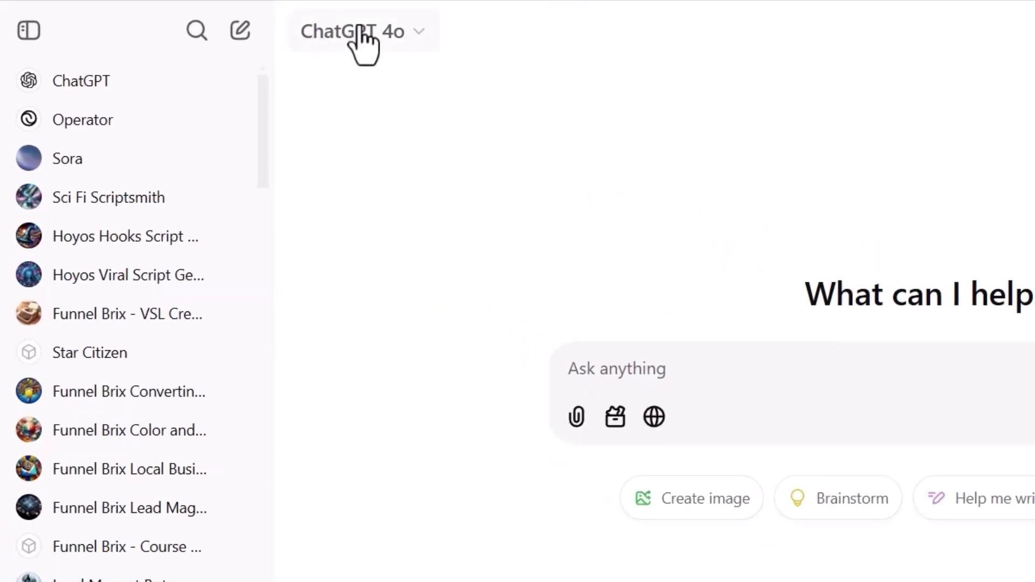
- Switch the chat model to GPT-4o with scheduled tasks
left_click(423, 36)
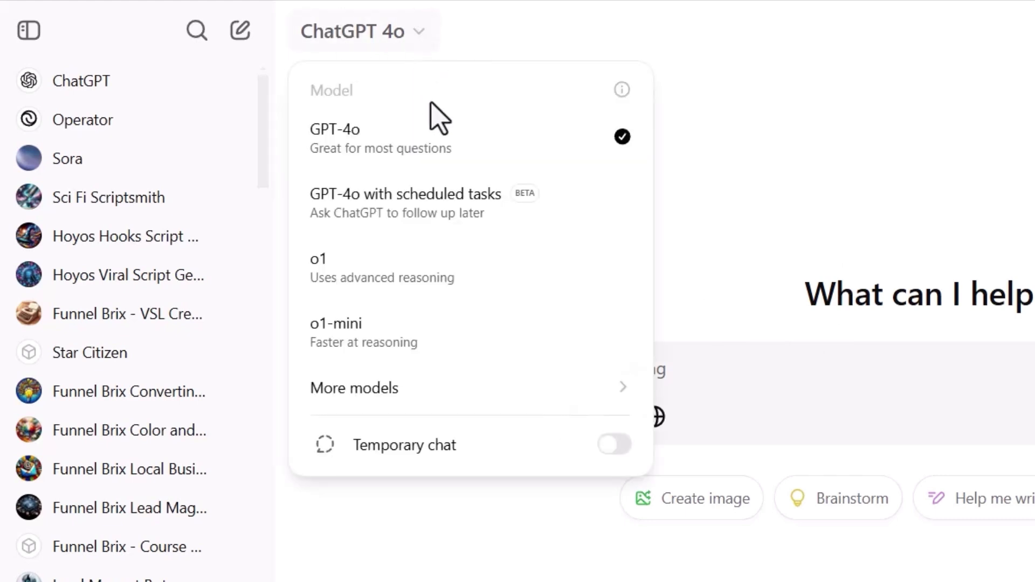
left_click(556, 215)
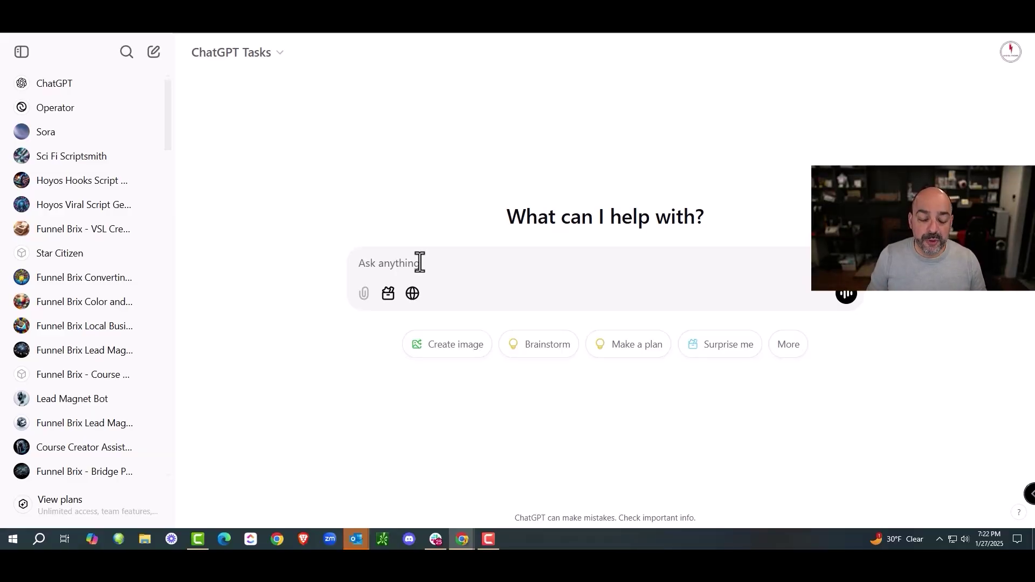
type("Ple")
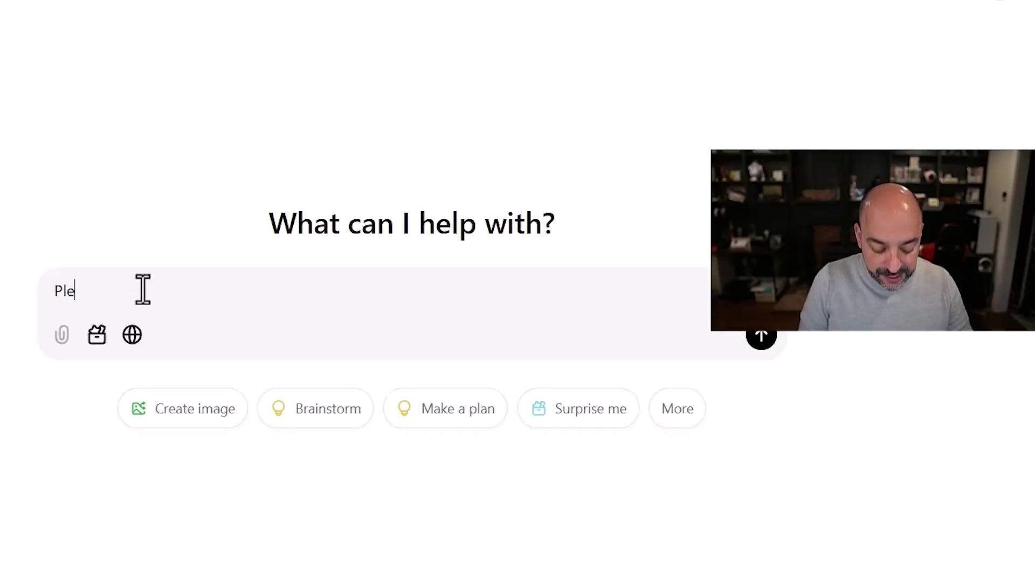
type("task wher")
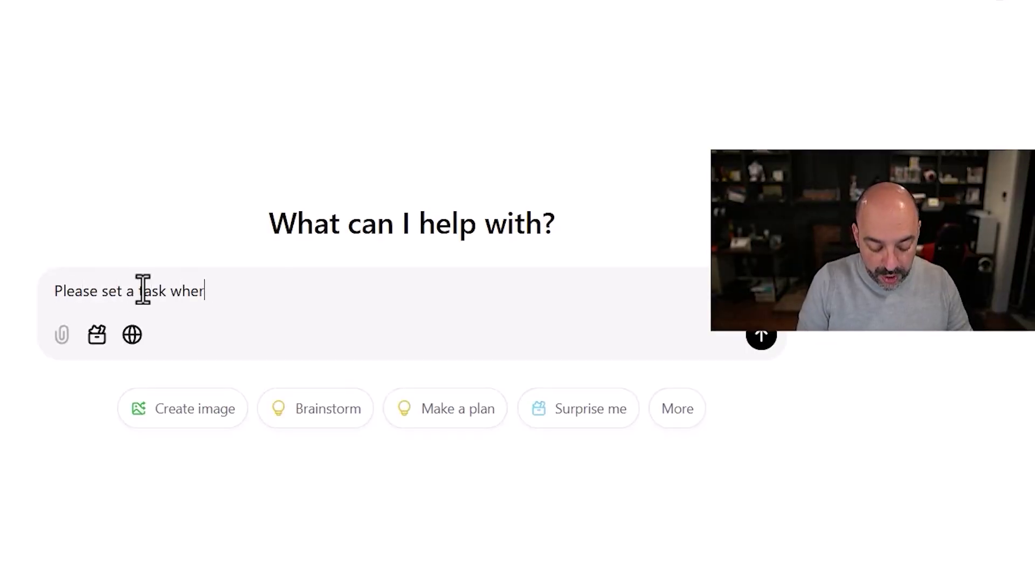
type("e you check nvidia")
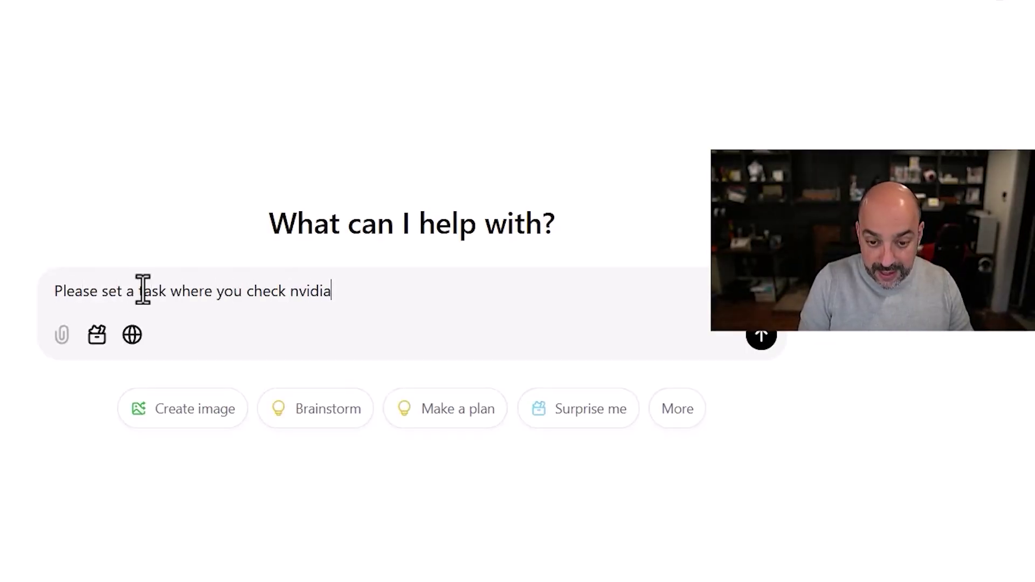
type("ly , so")
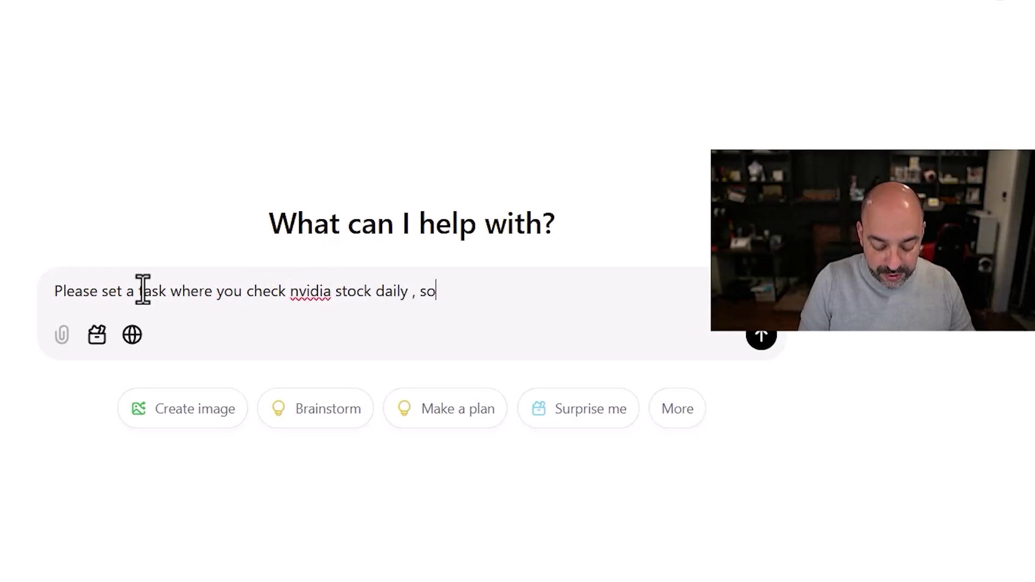
type(" i can know what")
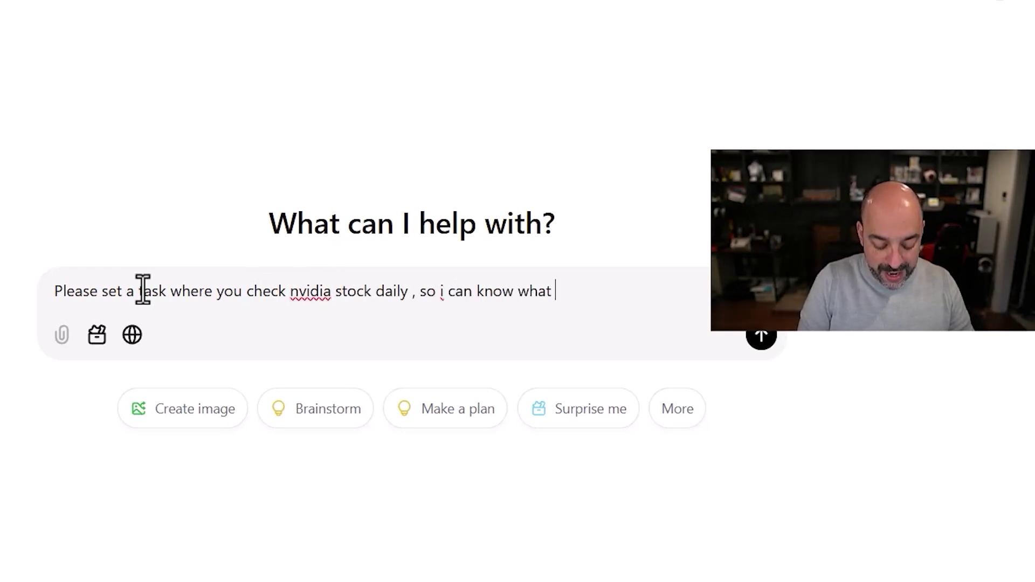
type(" worth")
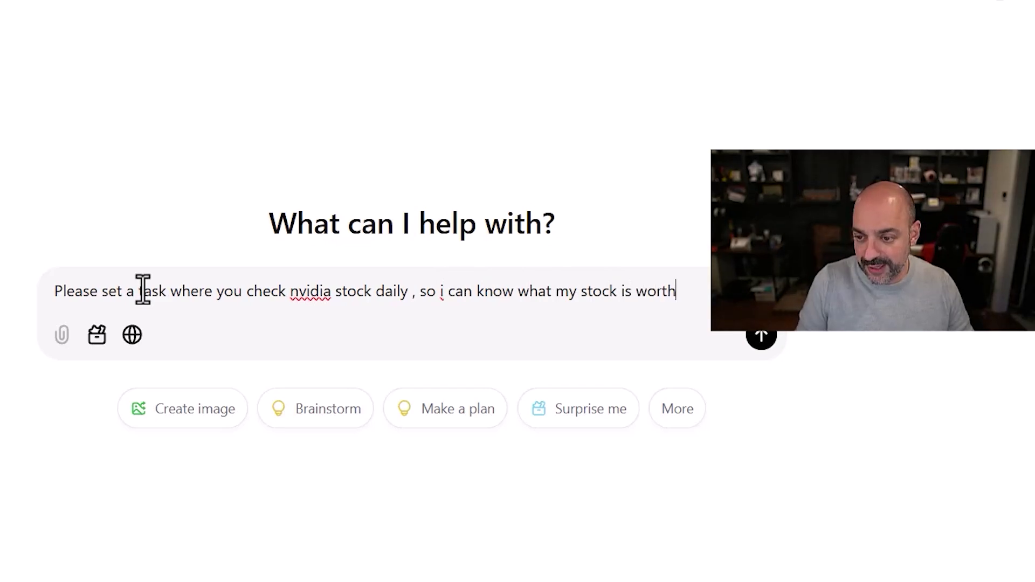
- Send a request for a daily NVIDIA stock check, creating a 9 AM task
key("Return")
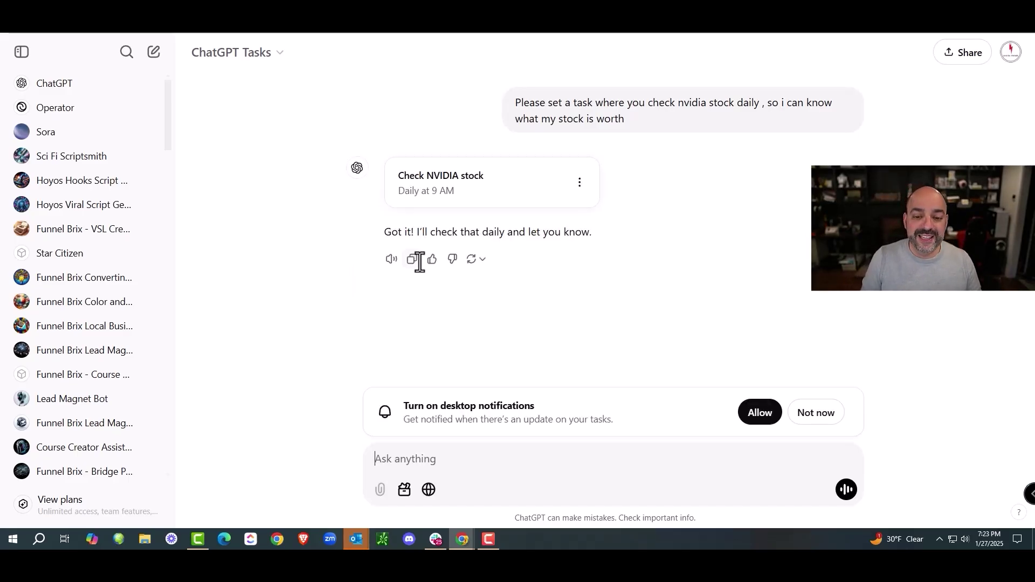
- Reschedule the Check NVIDIA stock task to run daily at 6:00 AM
left_click(491, 197)
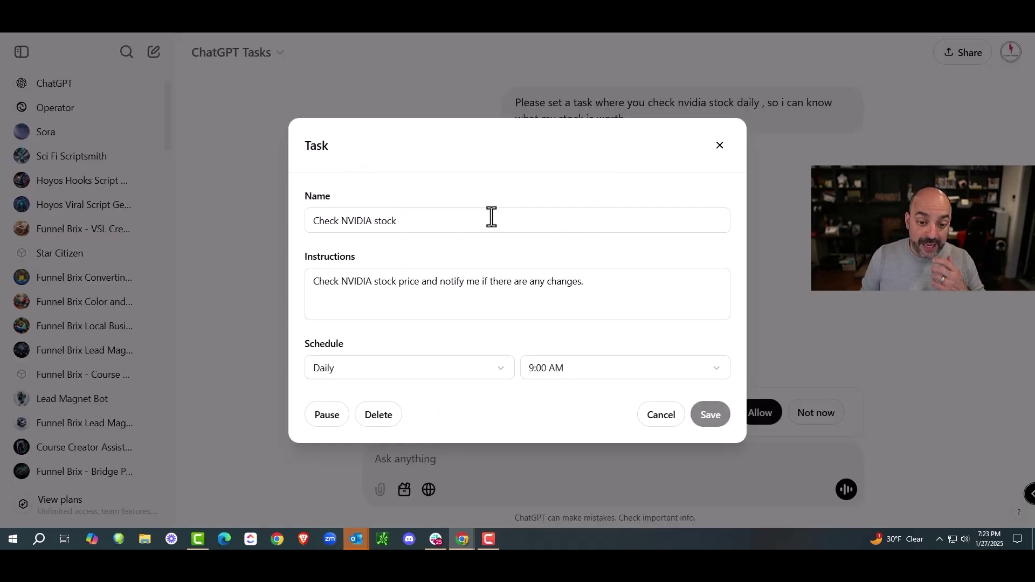
left_click(545, 369)
scroll(478, 226, "up", 2)
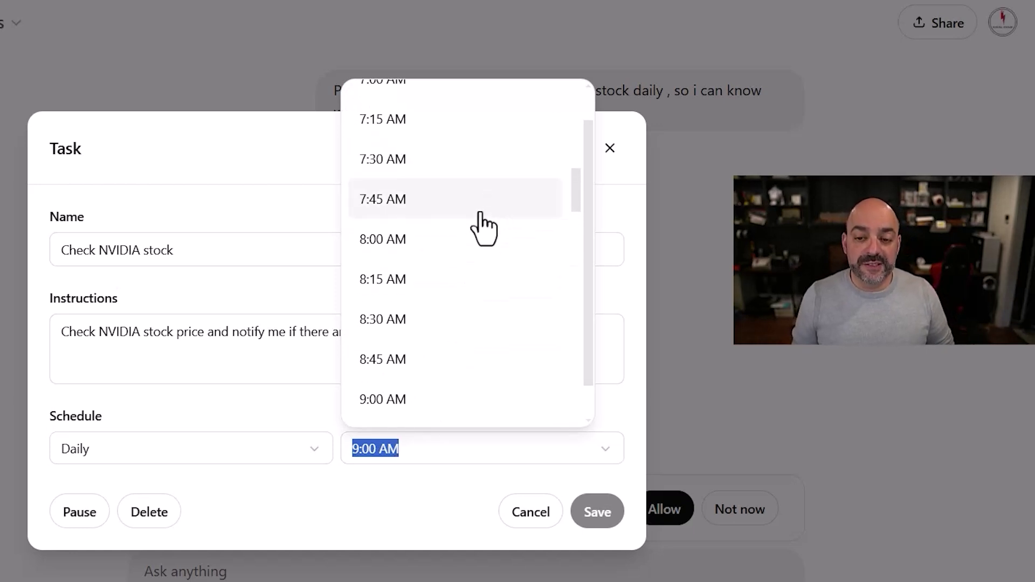
scroll(478, 229, "up", 1)
scroll(479, 233, "up", 1)
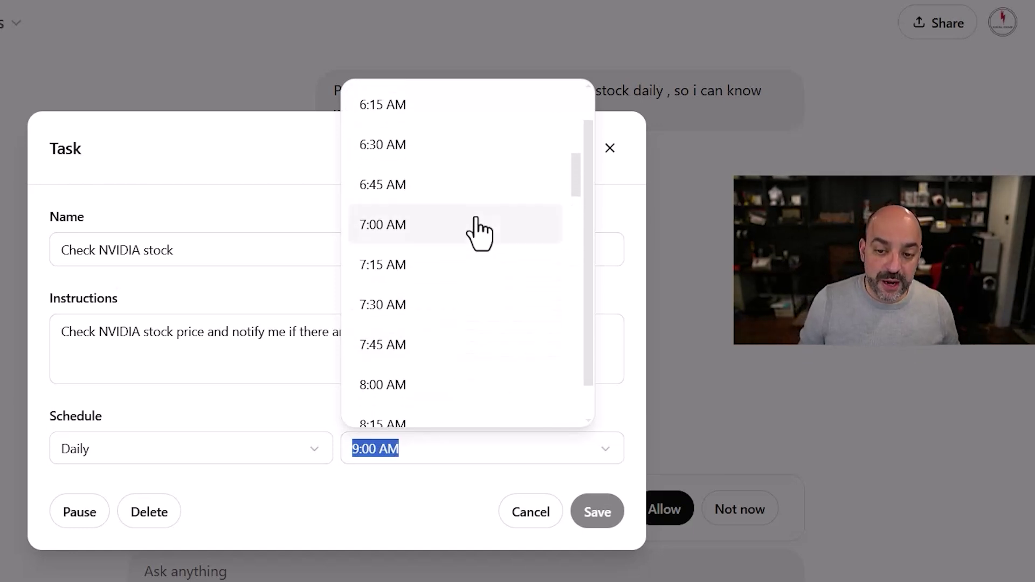
scroll(443, 166, "up", 1)
left_click(435, 154)
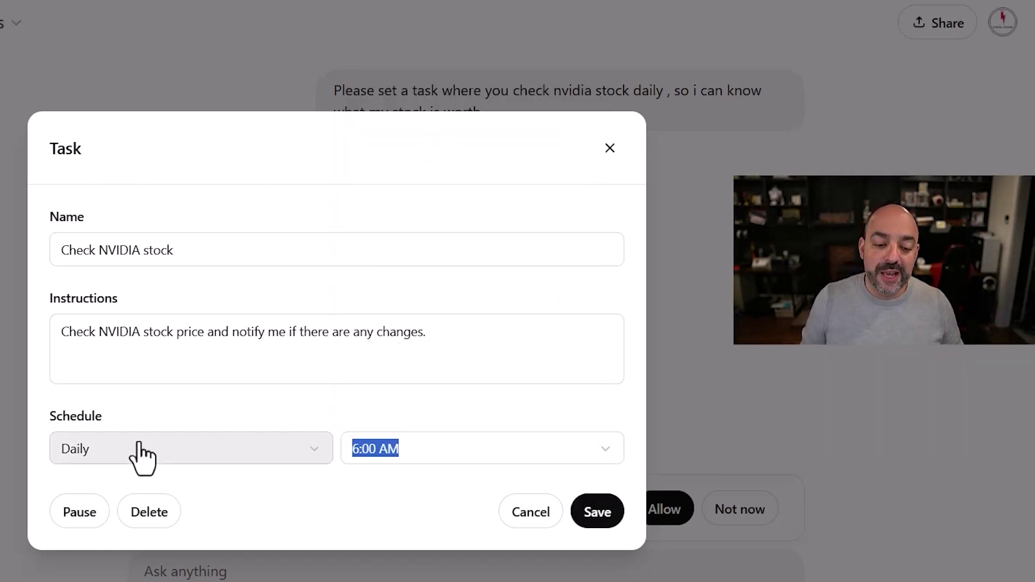
- Add Apple and BTC after NVIDIA in the task instructions and save
left_click(477, 339)
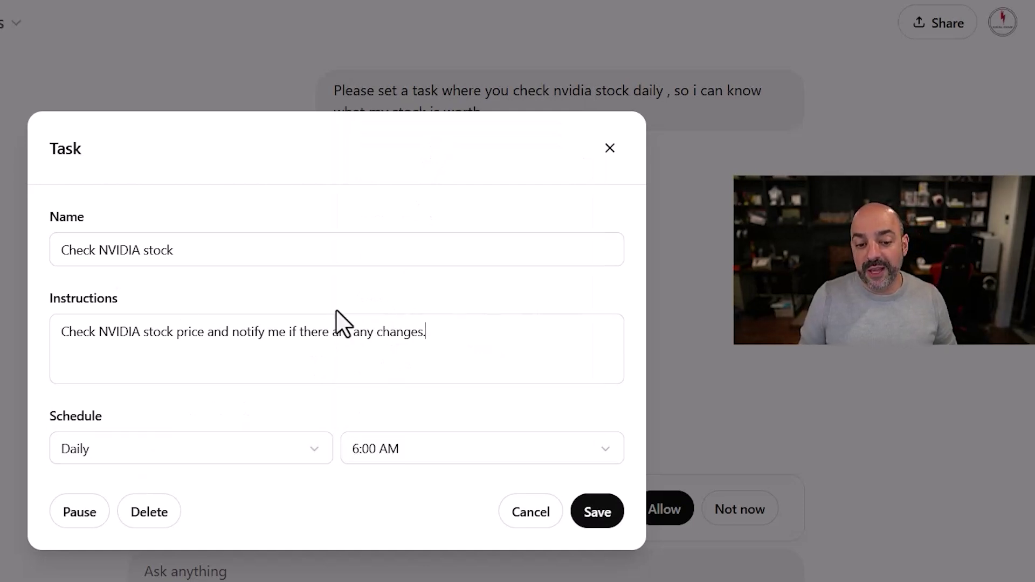
left_click(137, 338)
type("Apple, ")
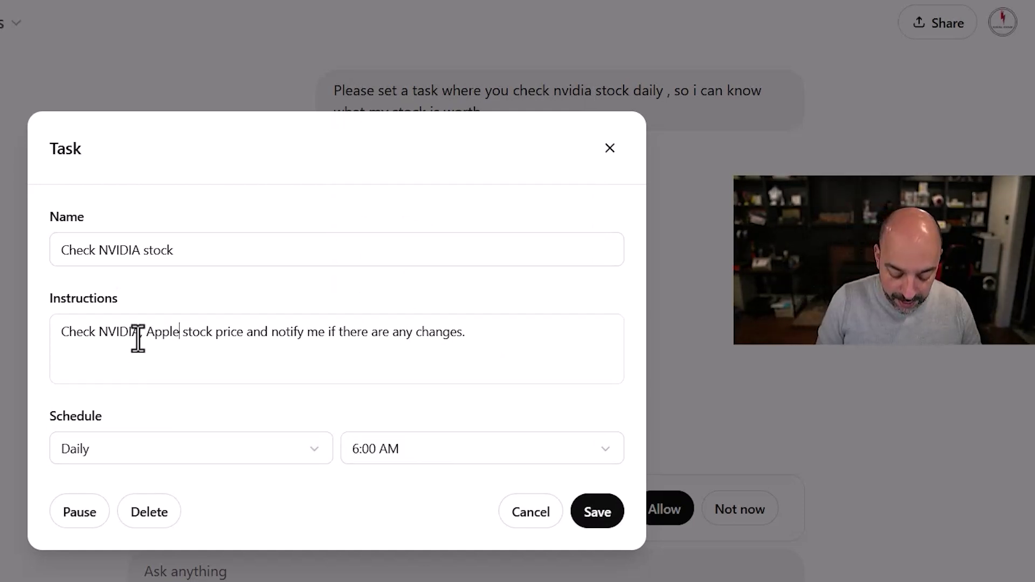
type("BTC")
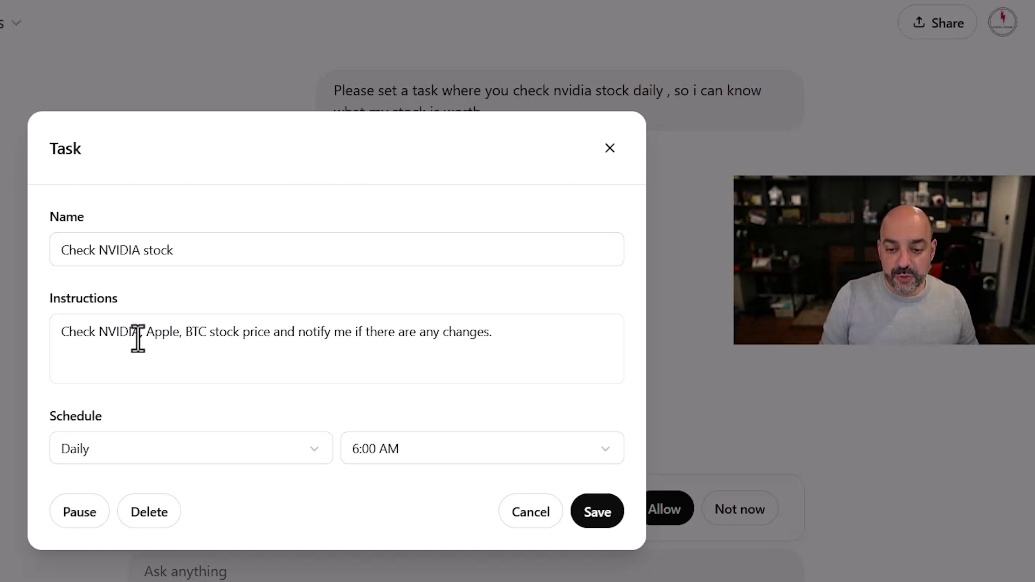
left_click(587, 511)
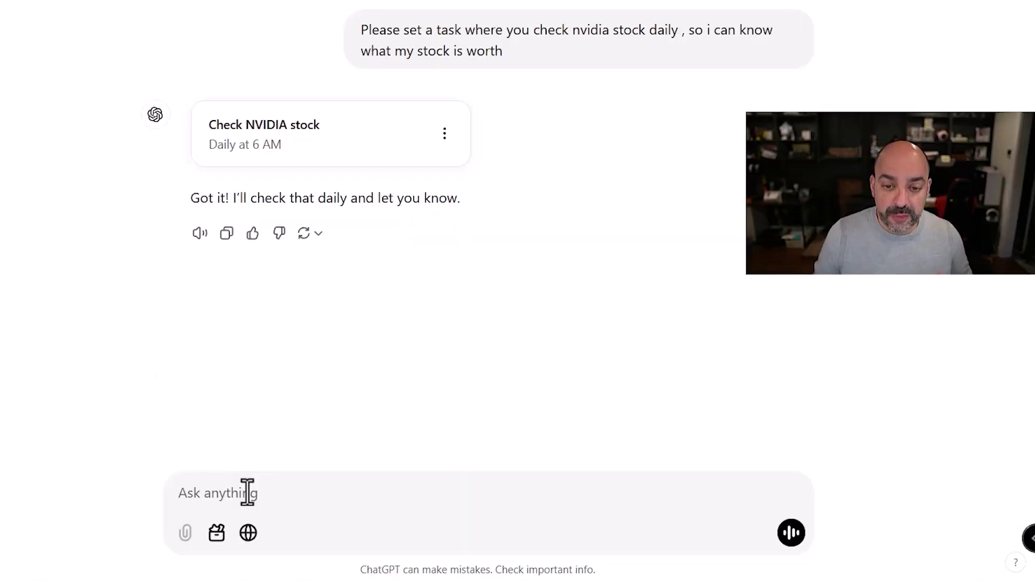
type("C")
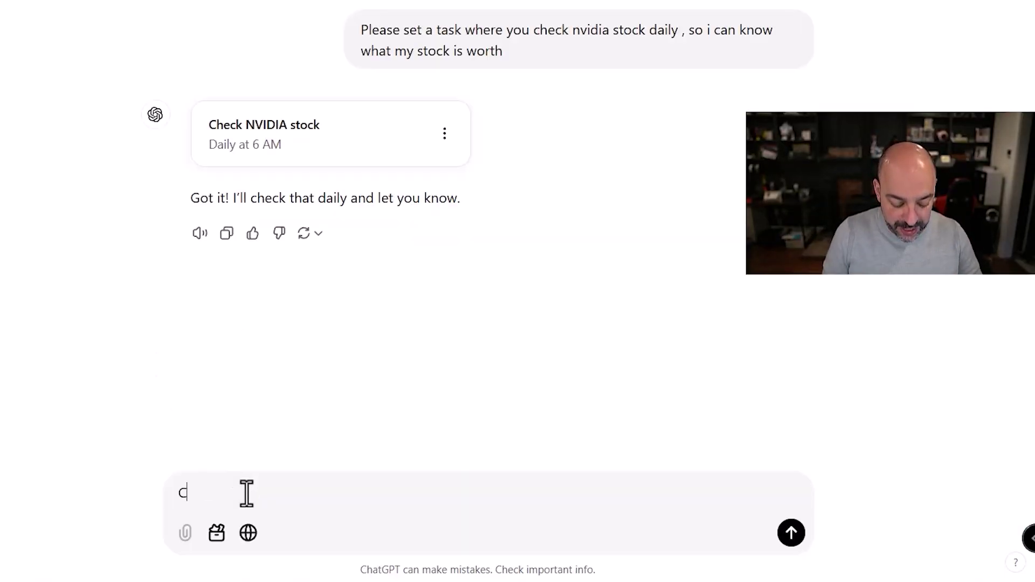
type("reate another daily task and ")
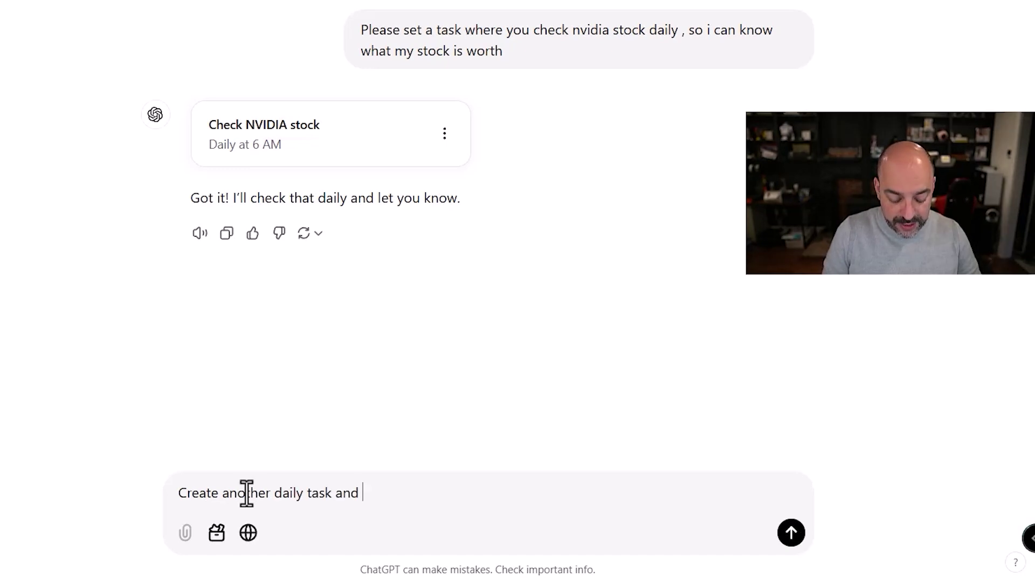
type("news dail")
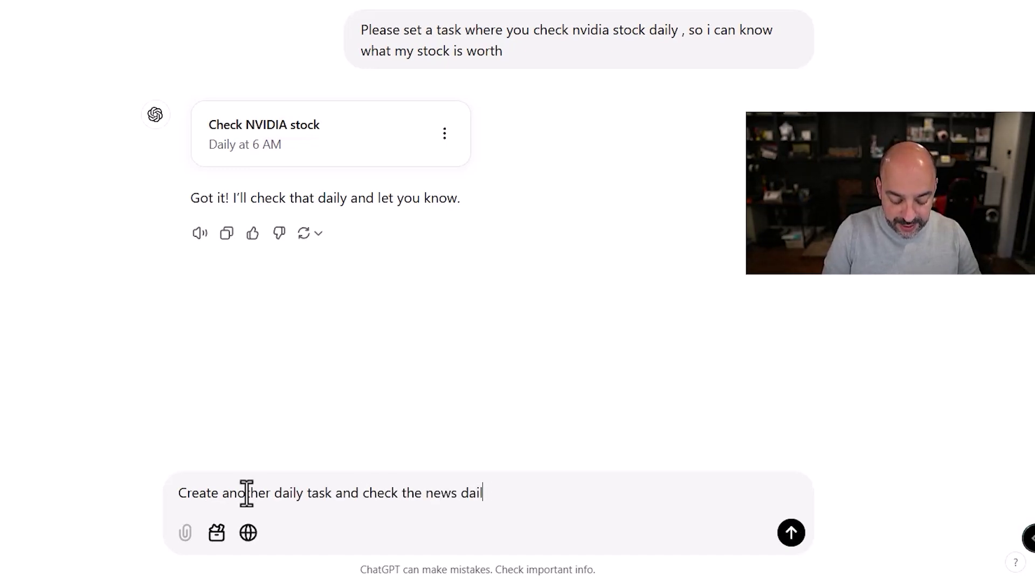
type("y for anythign that has to do with")
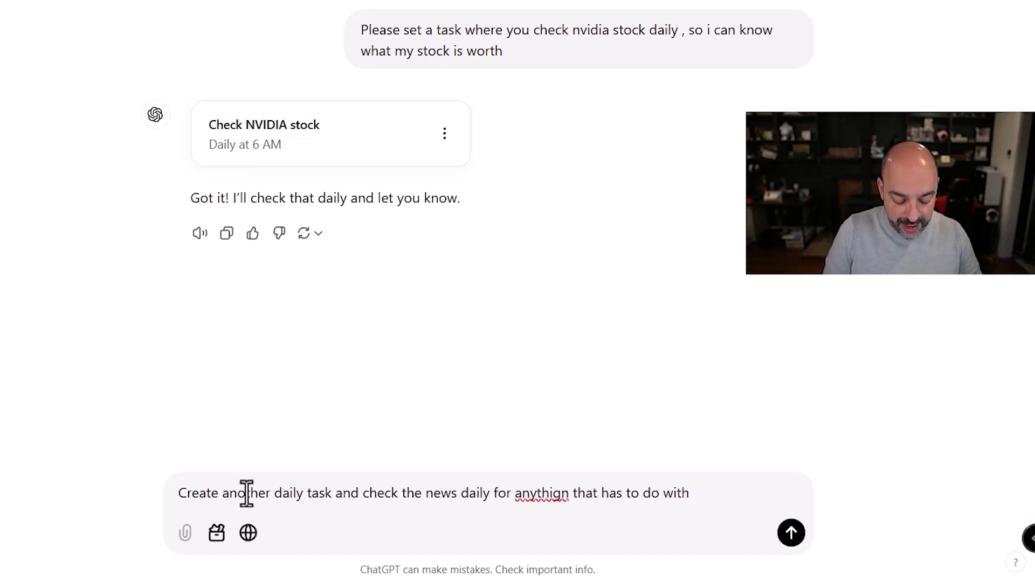
type(" Ai. Please onl")
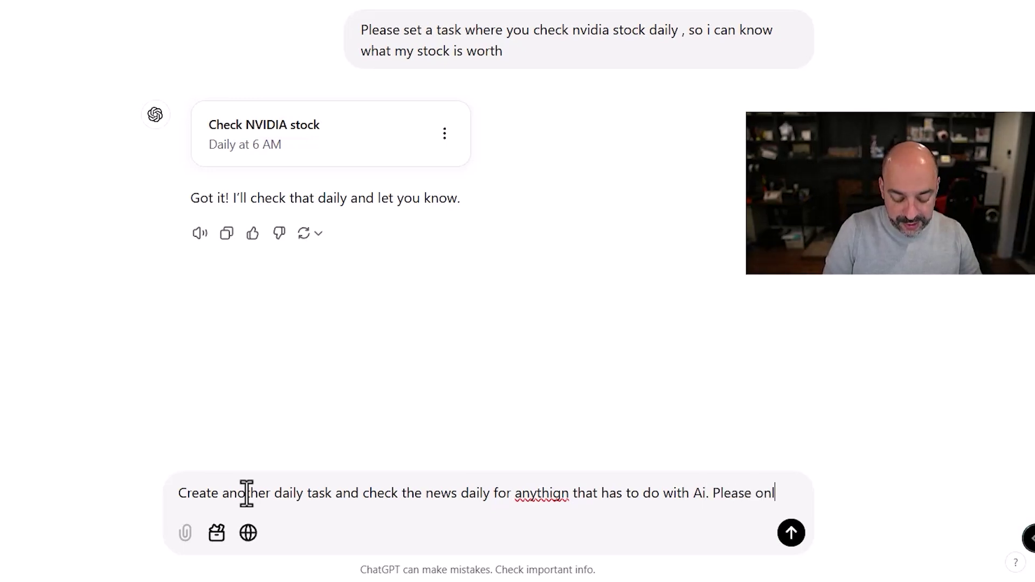
type("y select news t")
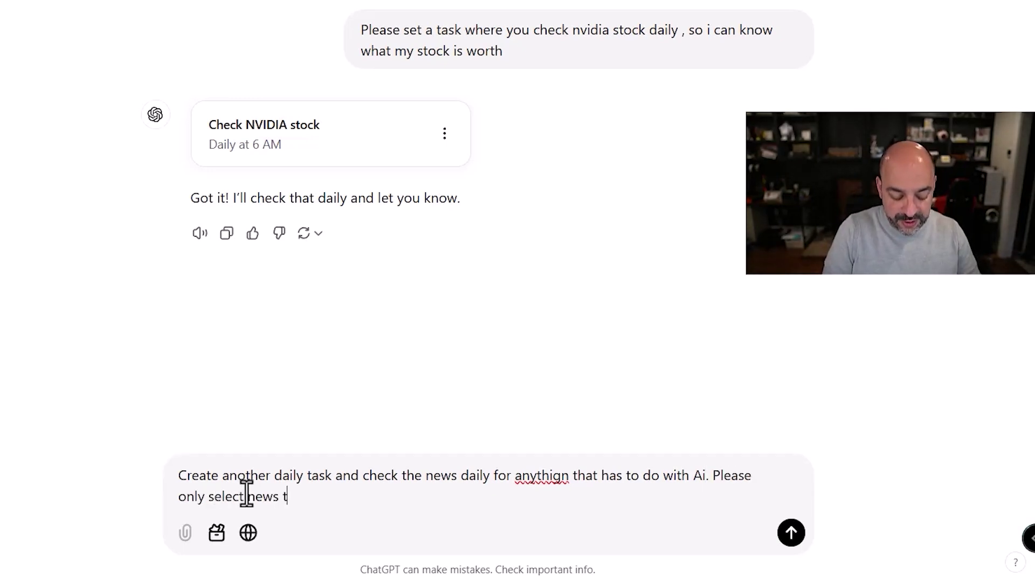
type("hat is new and relevant")
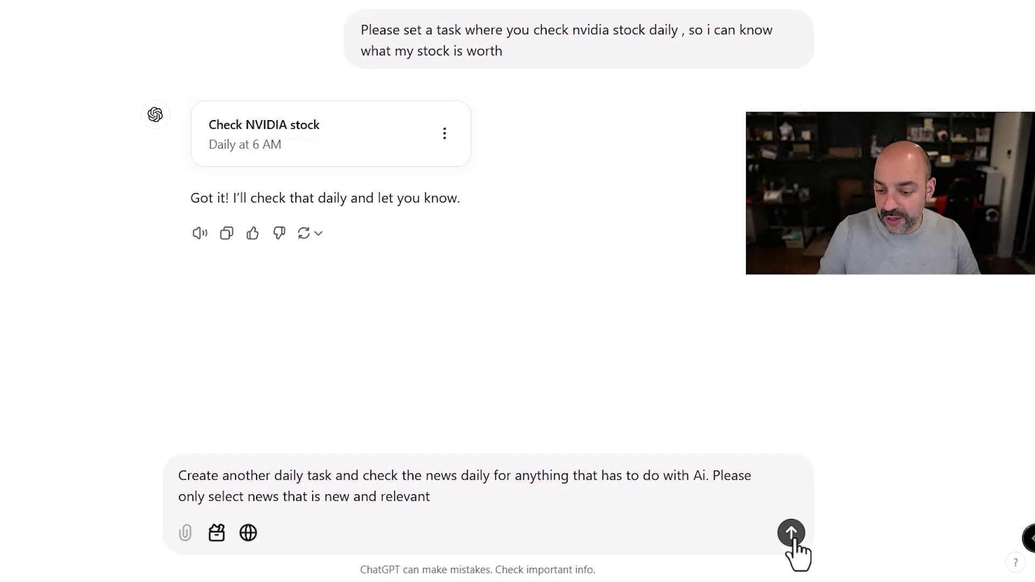
- Send a request for a daily AI news task and bring up its options
left_click(791, 533)
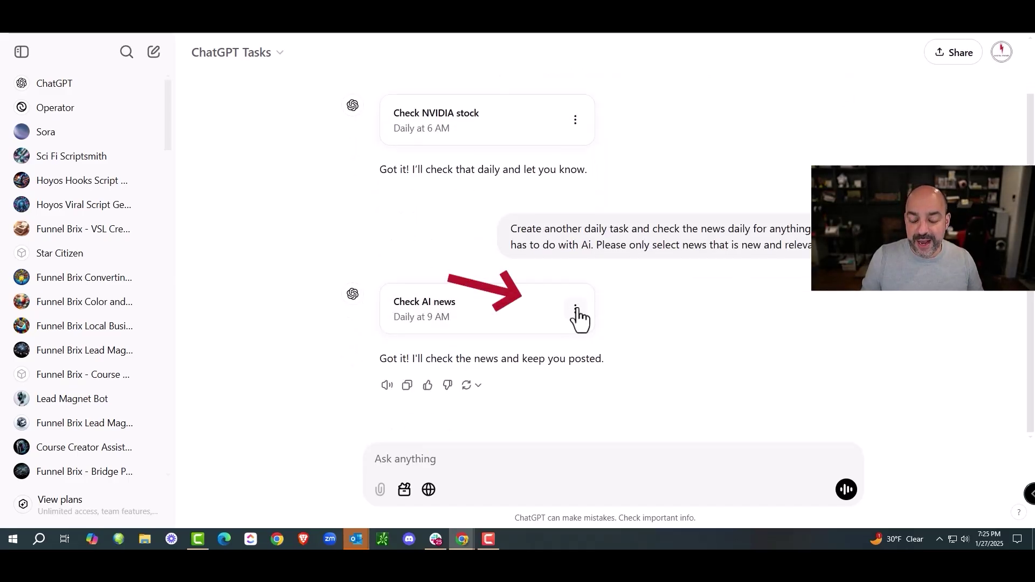
left_click(576, 312)
- Reschedule the Check AI news task to 6:15 AM (after trying 8:00 AM) and save
left_click(649, 354)
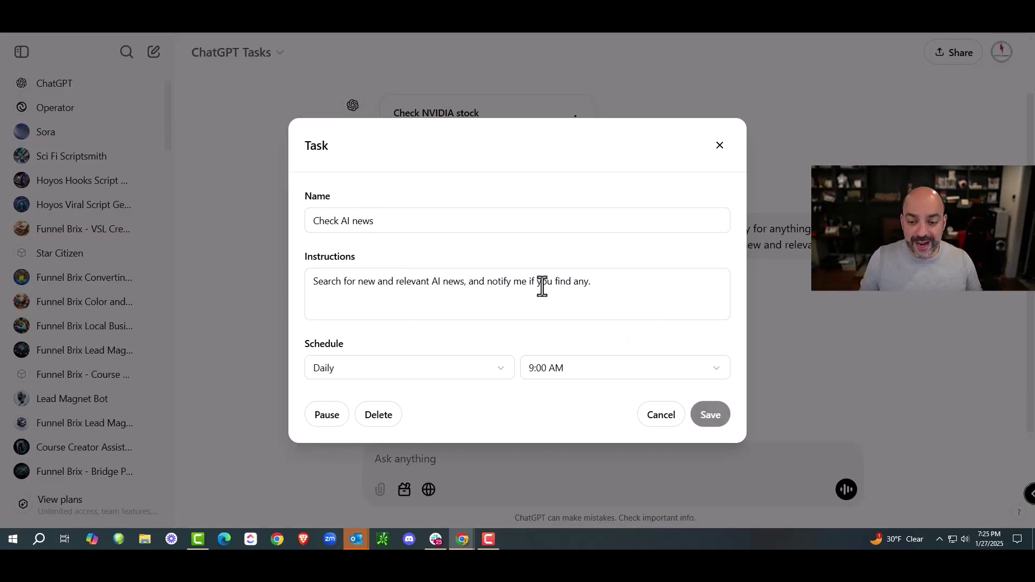
left_click(602, 365)
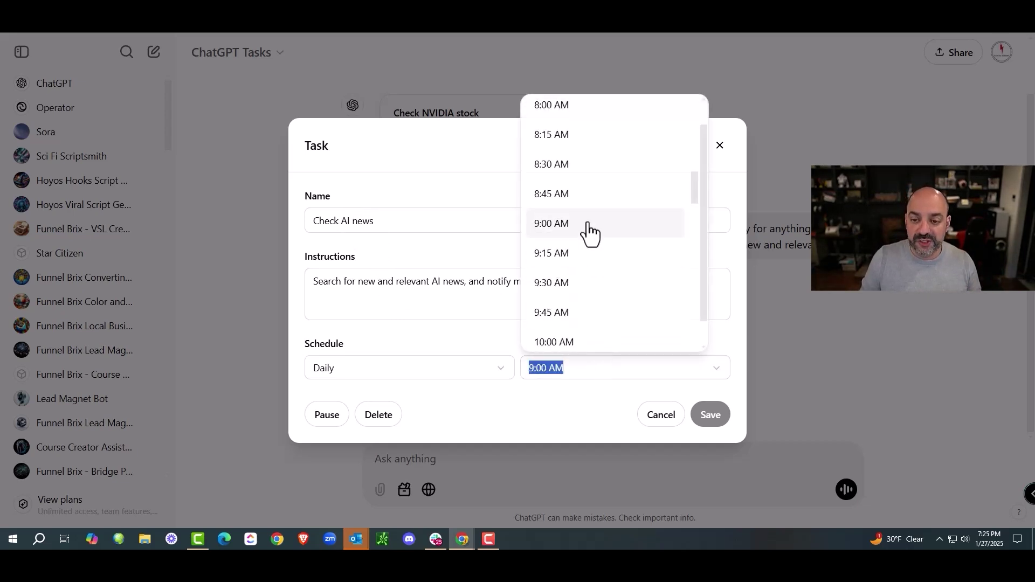
scroll(585, 231, "up", 1)
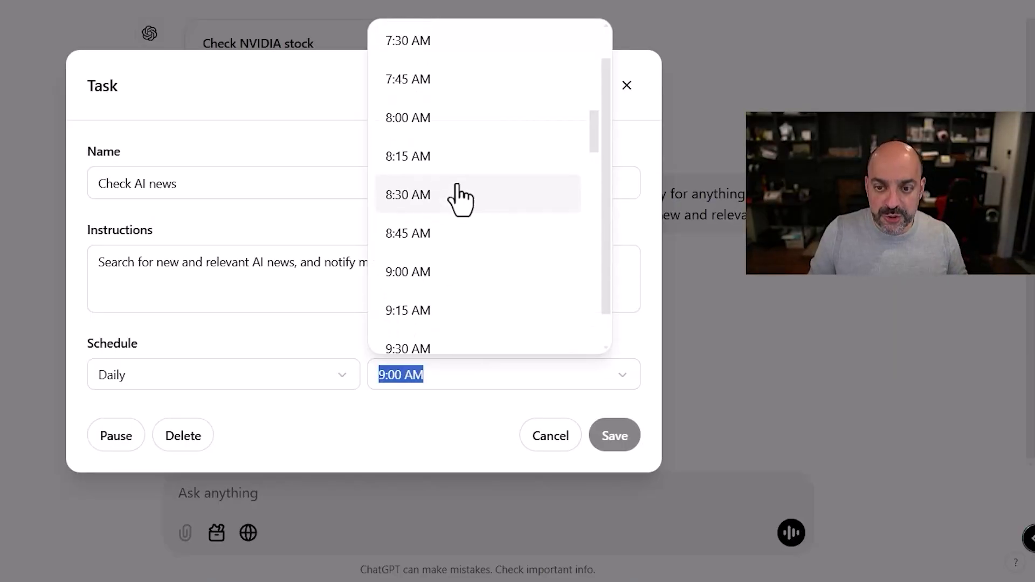
scroll(458, 199, "up", 1)
left_click(450, 194)
left_click(505, 375)
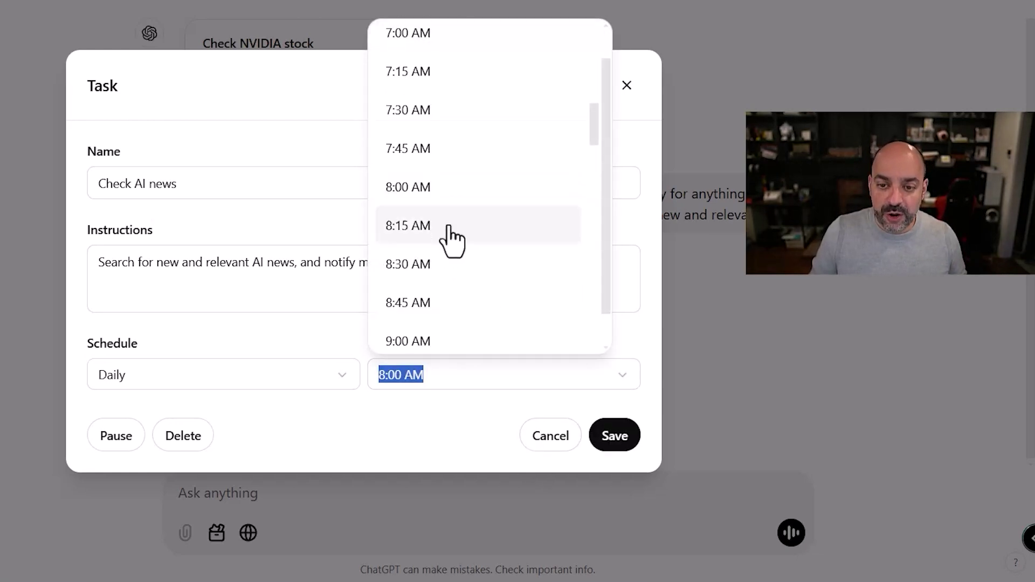
scroll(445, 202, "up", 3)
scroll(446, 199, "up", 1)
left_click(446, 201)
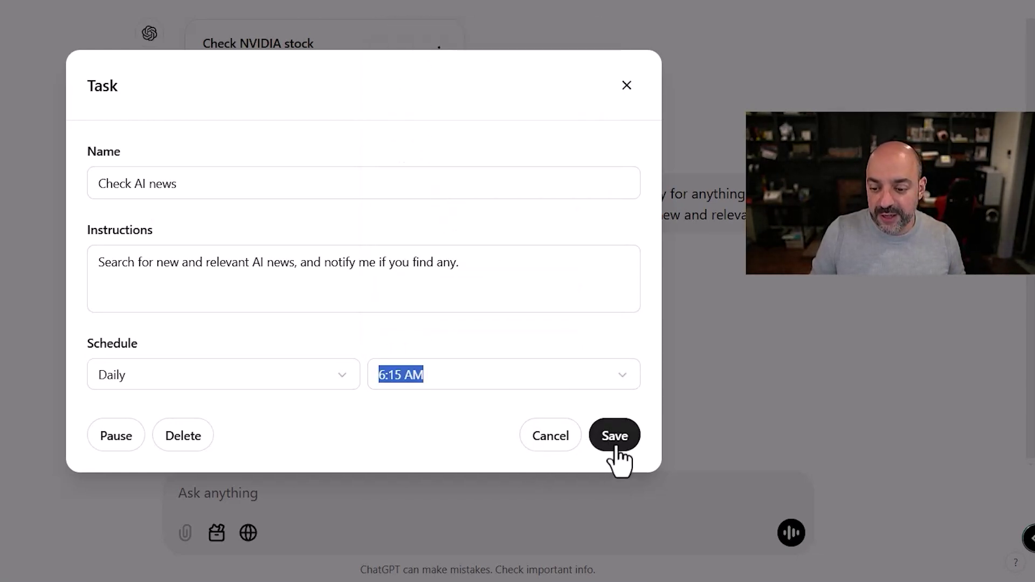
left_click(615, 437)
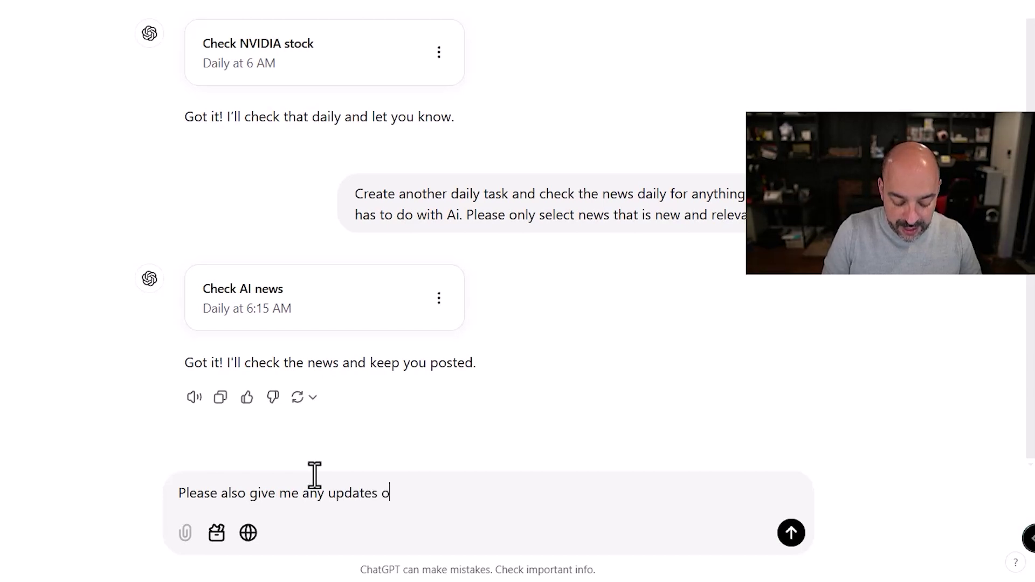
type("ny important news")
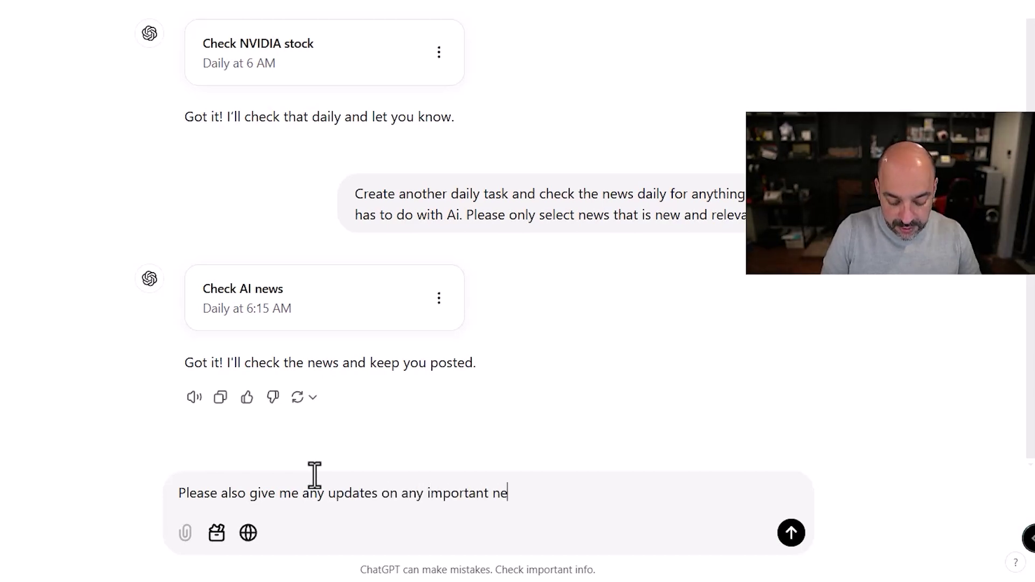
type(" in Portugal, Please ")
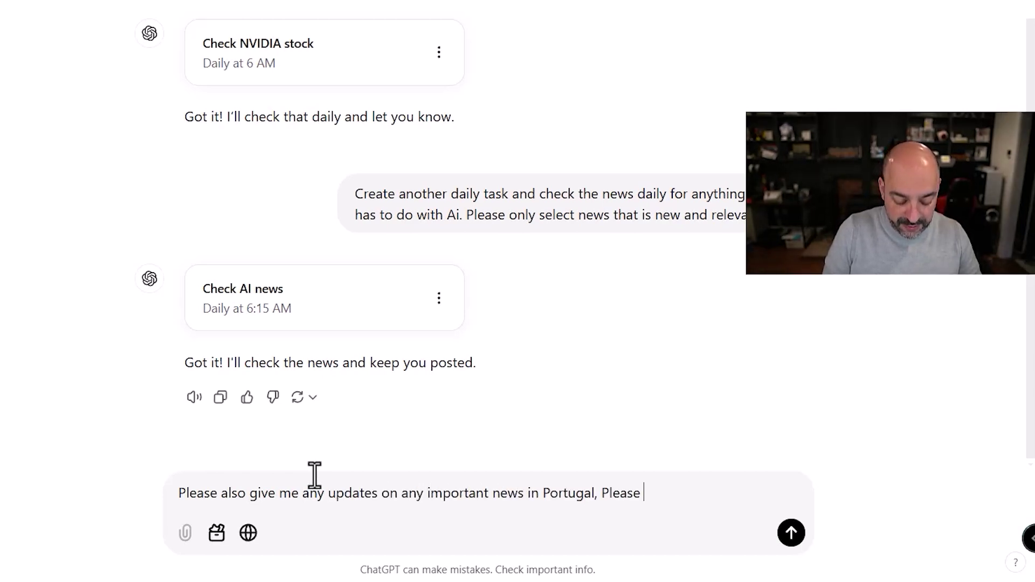
type("avoid any sports")
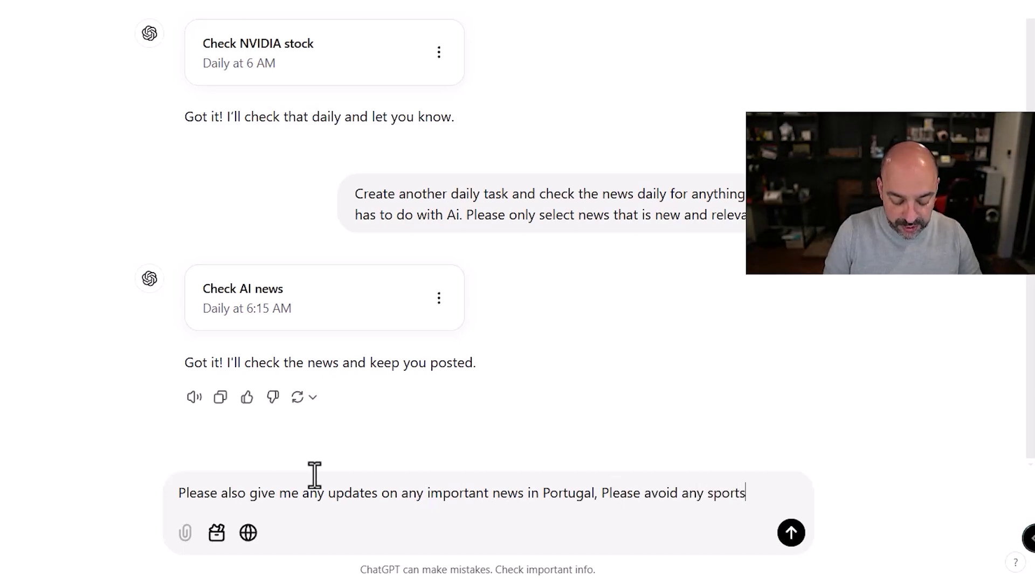
type(" news.")
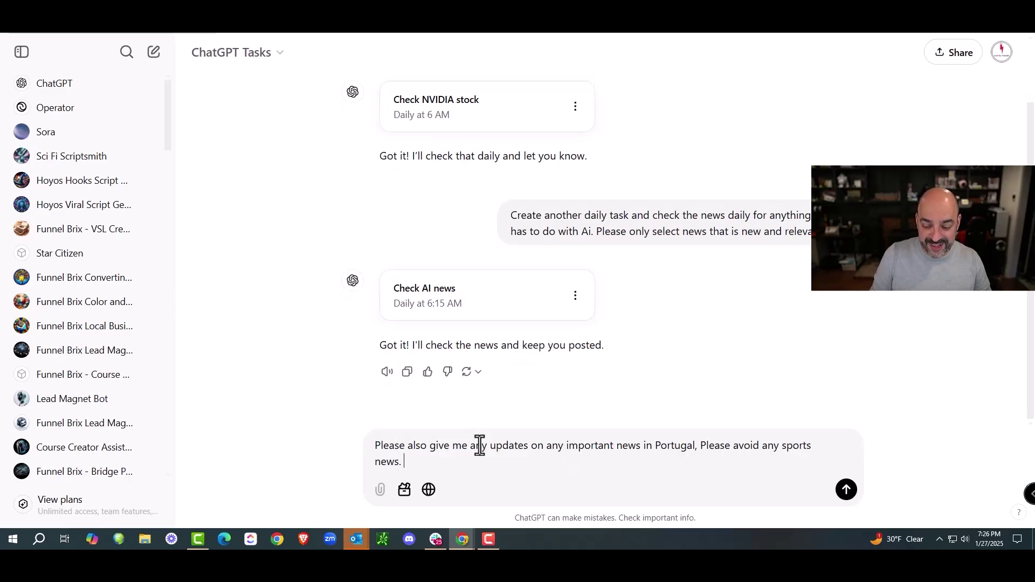
- Send the Portugal news without sports request and start editing its run time
key("Return")
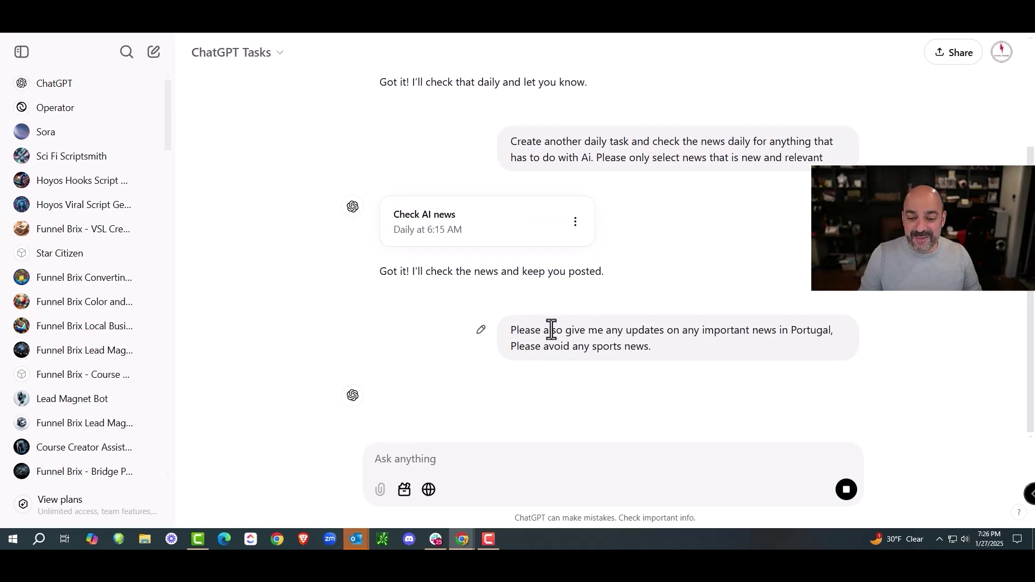
left_click(575, 309)
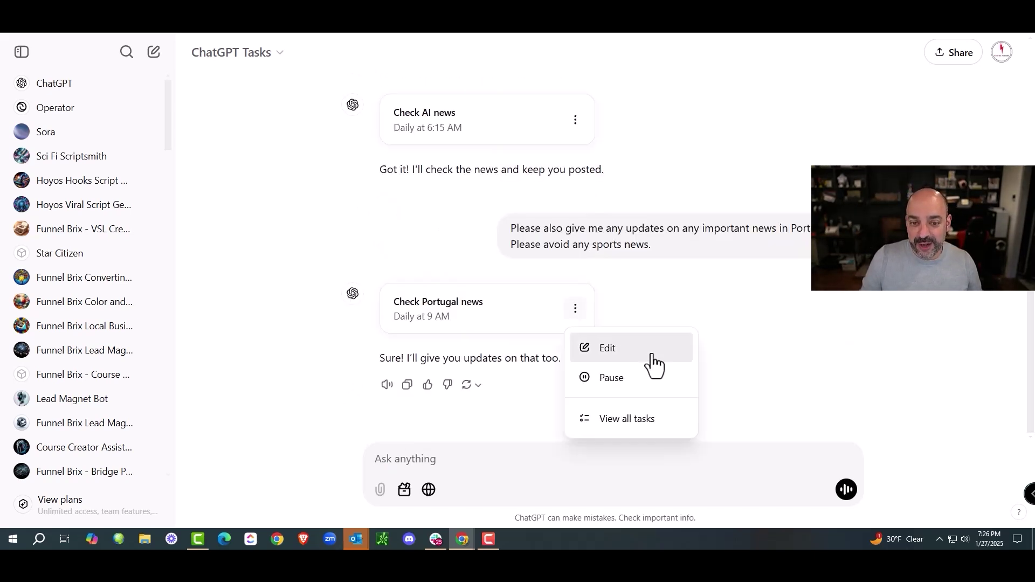
left_click(638, 348)
left_click(624, 365)
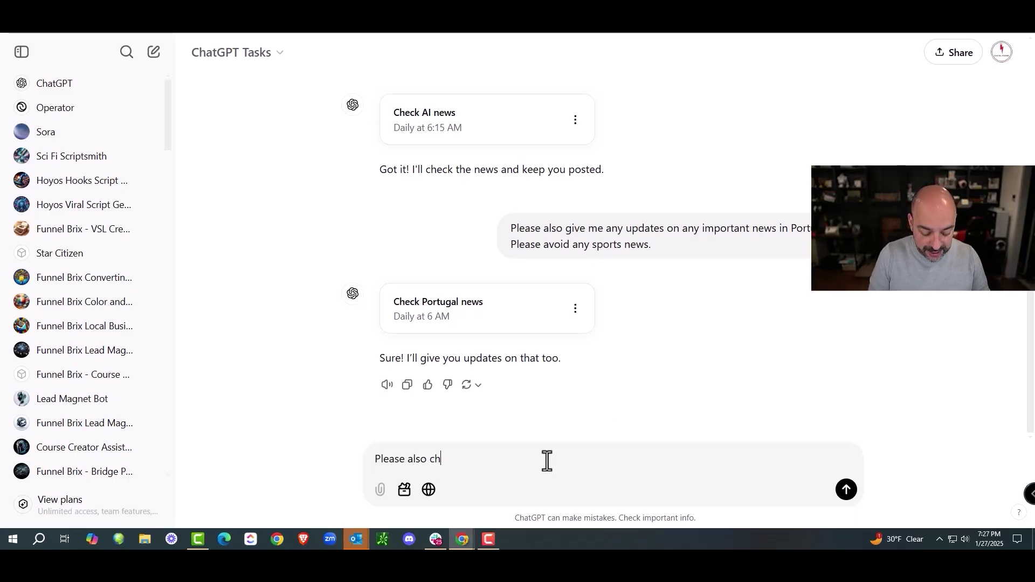
type("e logs daily for highlevel and give me a bullet summary of anyth")
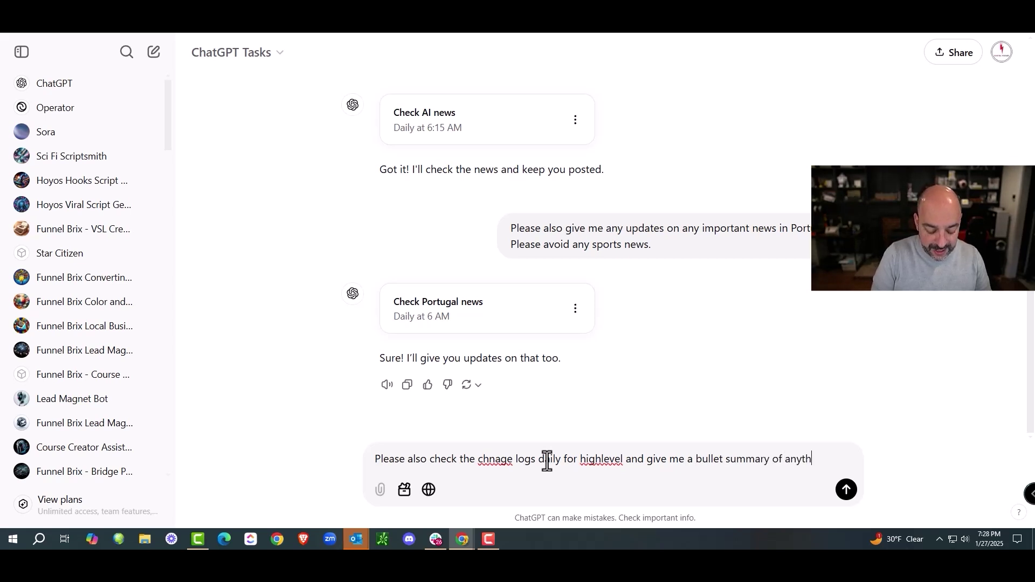
type("ing that has changed,")
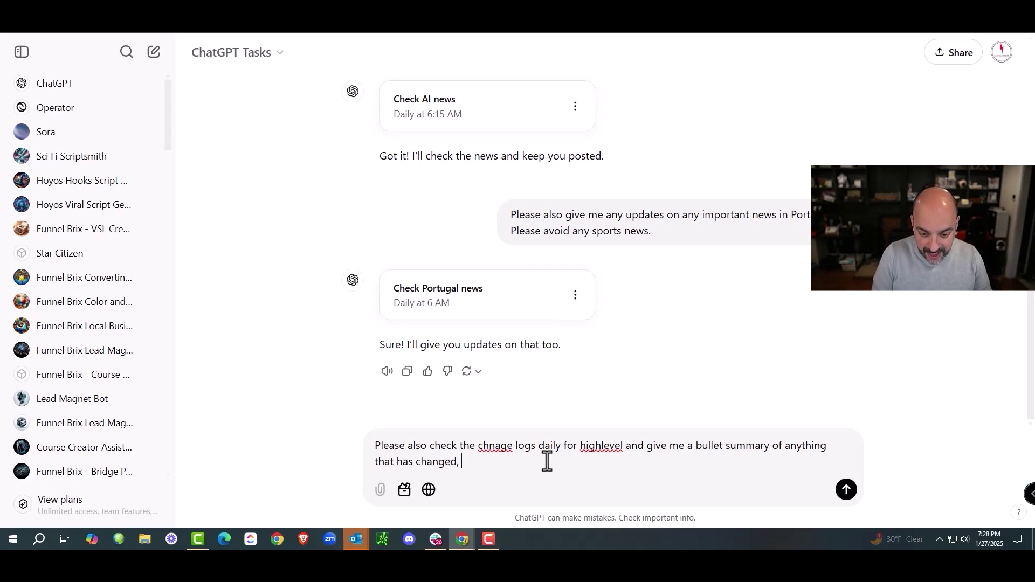
type("Do this every ")
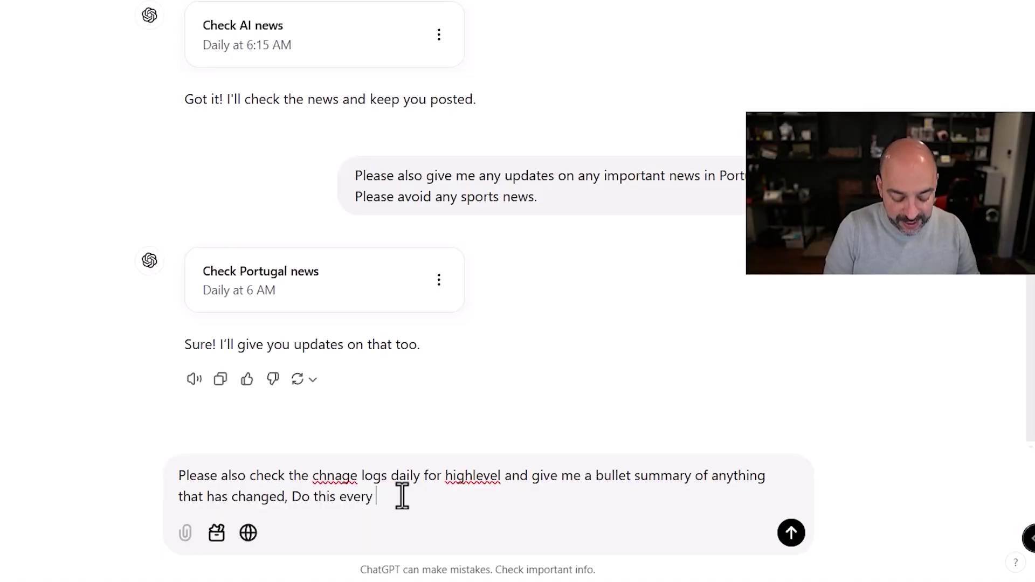
type("monday at 7")
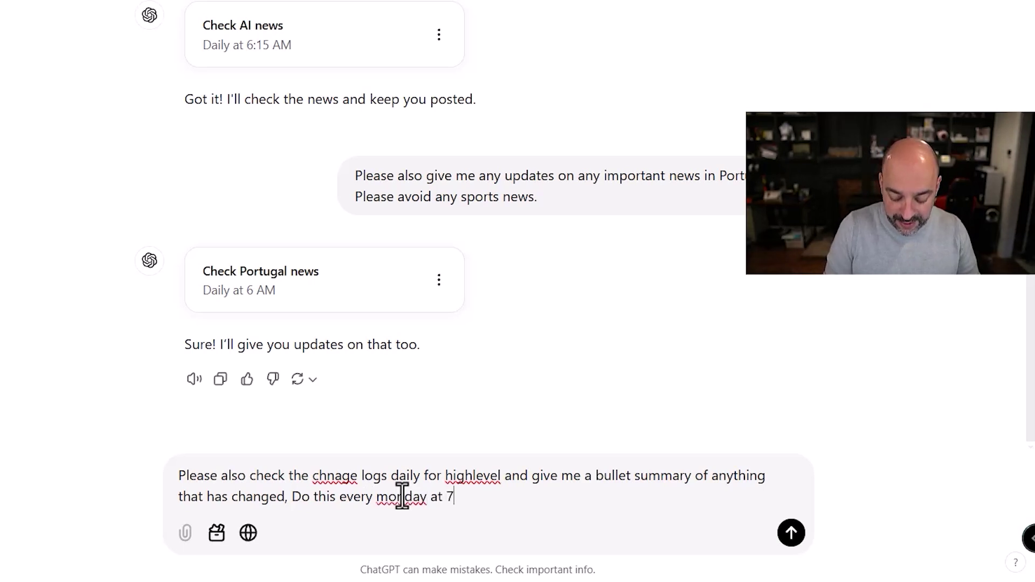
type(": 00 am, ")
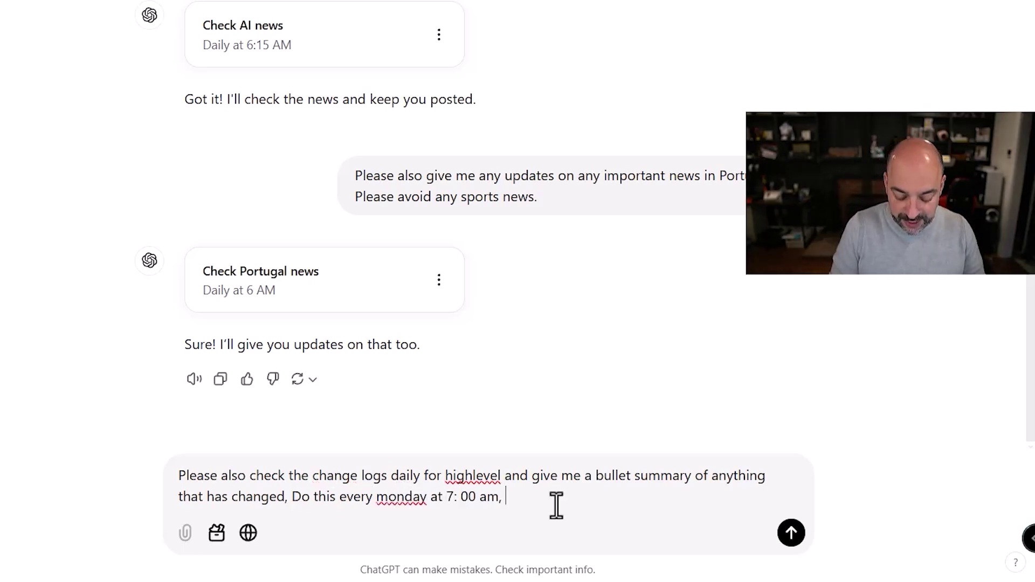
type("please check this site: https://ideas.gohighlevel.com/changelog")
- Send the weekly HighLevel changelog summary request with the changelog URL
key("Return")
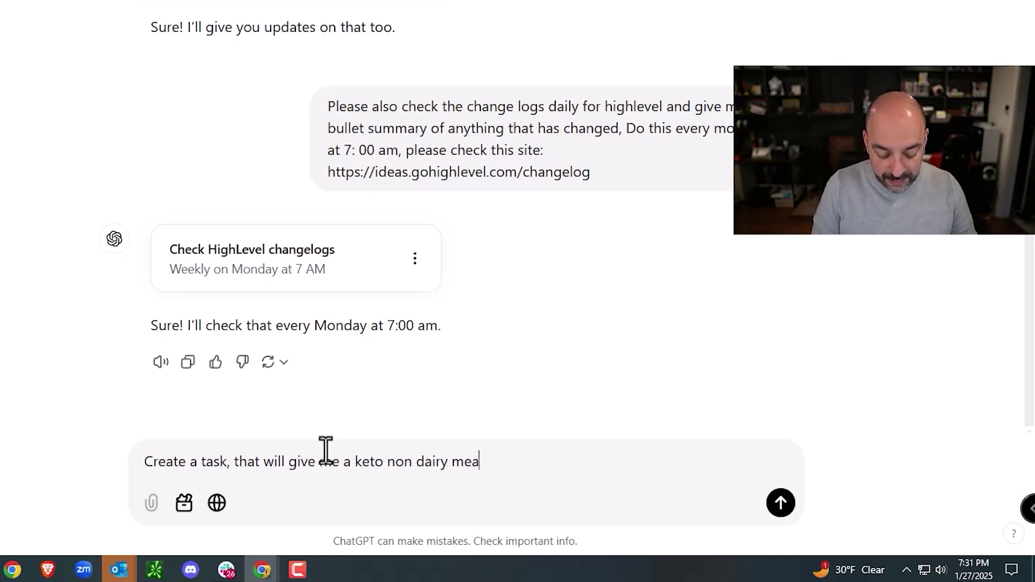
type("l plan from Su")
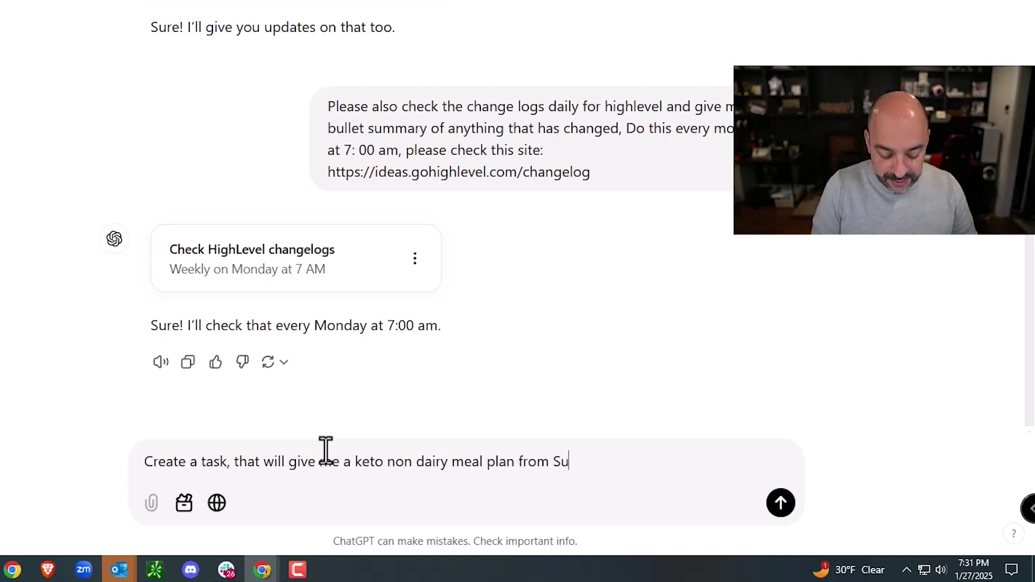
- Fix typos in the Sunday-to-Saturday keto non-dairy meal plan request and send it
key("BackSpace")
key("BackSpace")
type("day to")
key("BackSpace")
type("aturday, in")
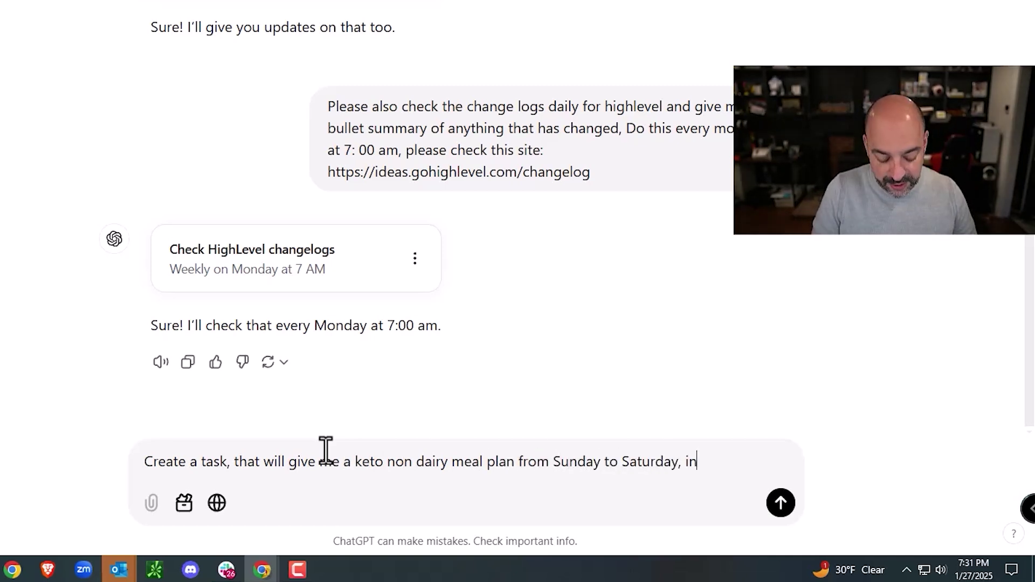
type("clude breakfast , lunch and dinne")
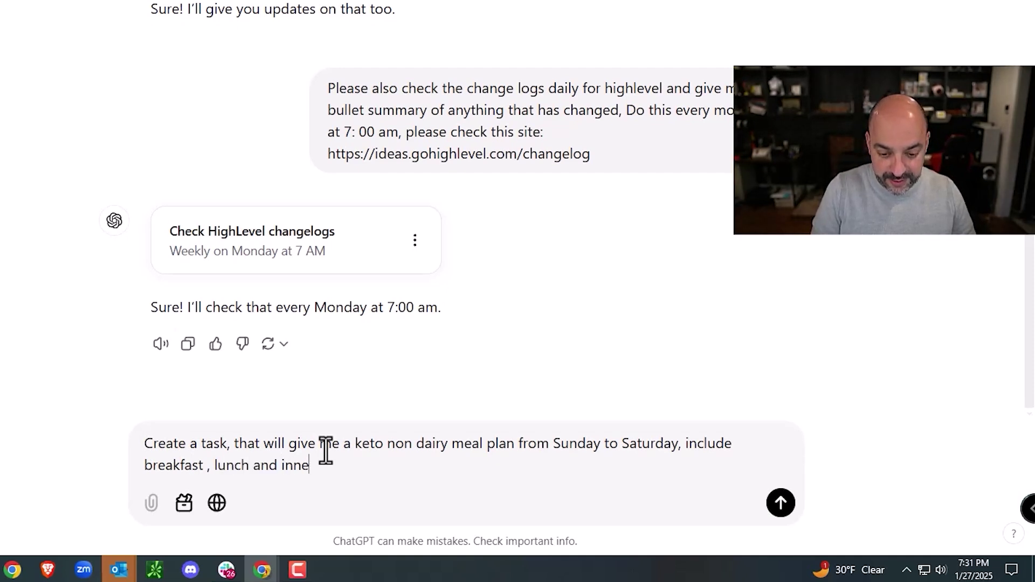
type("r and creater")
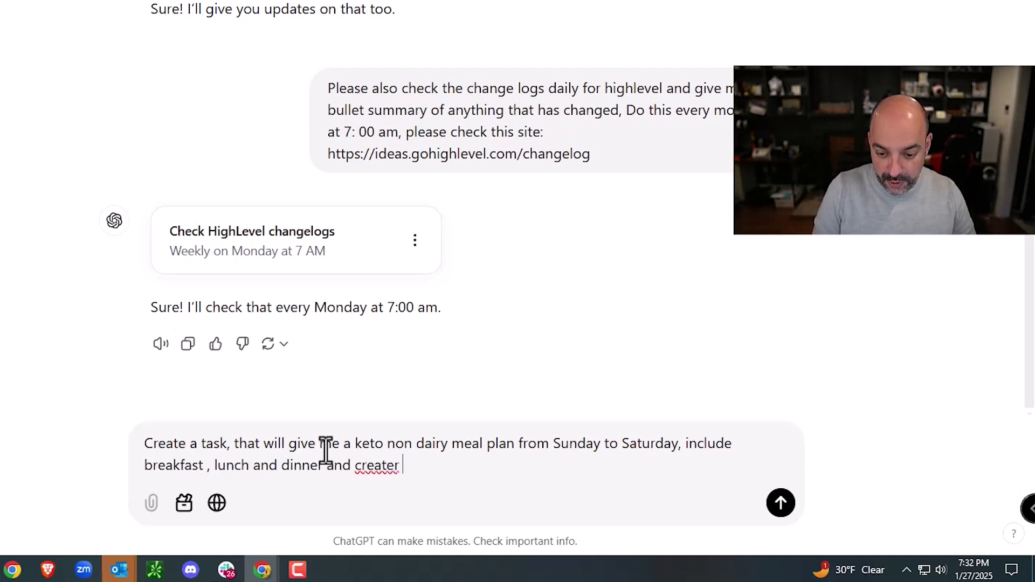
key("BackSpace")
key("BackSpace")
type("a full shopping lsit fo")
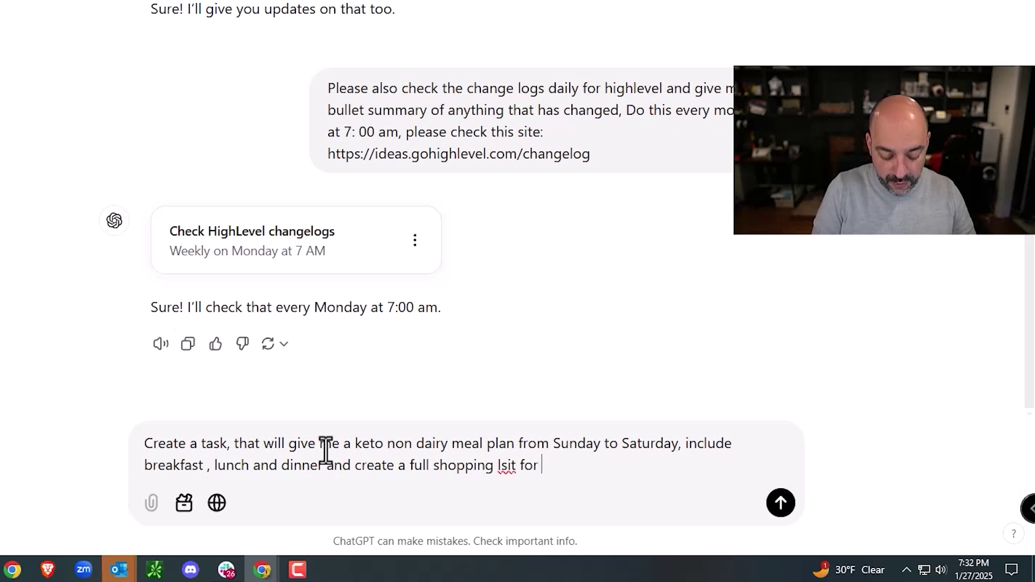
type("ek")
left_click(230, 443)
type("for")
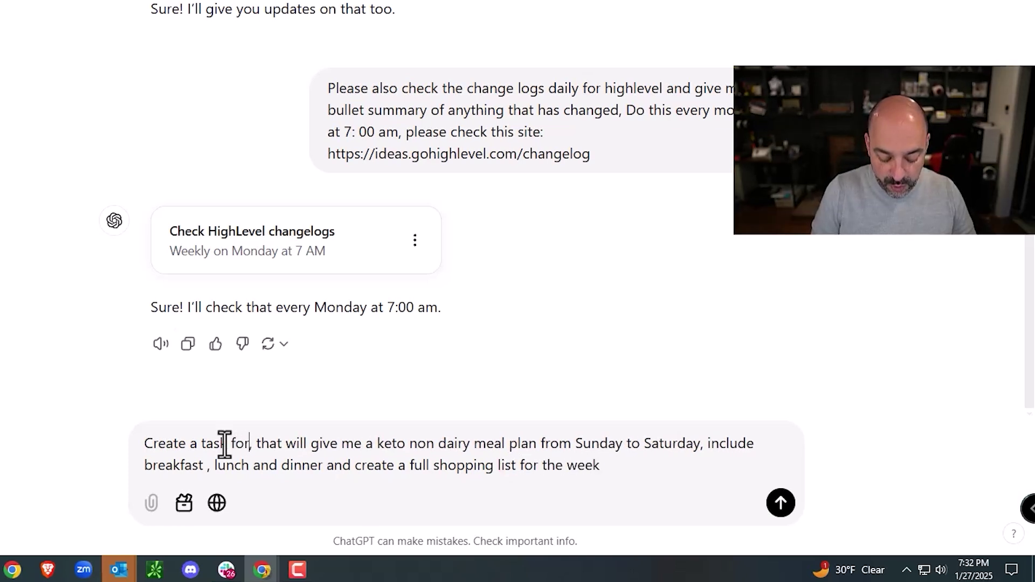
type(" datur")
key("BackSpace")
key("BackSpace")
key("BackSpace")
type("Saturday")
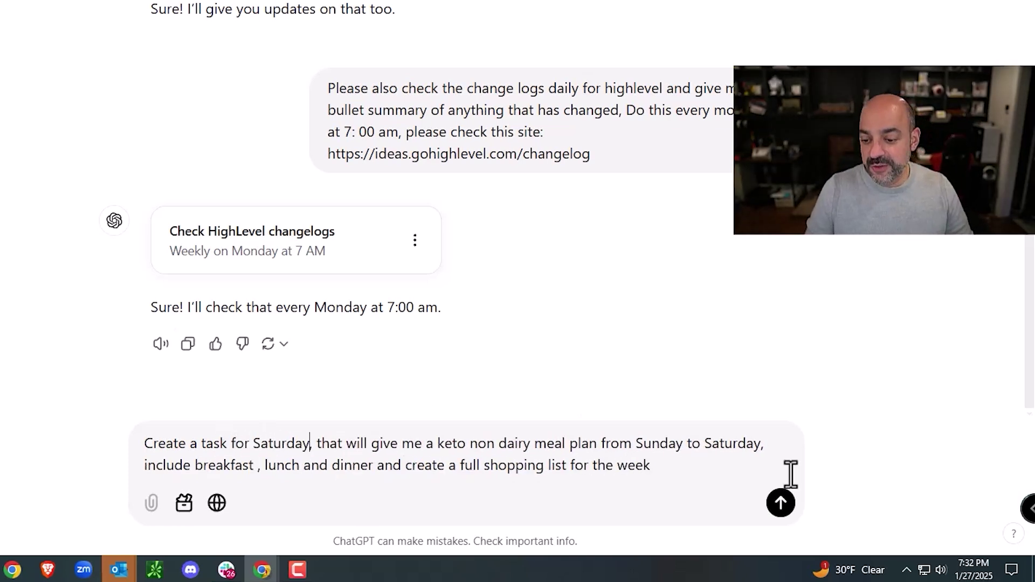
left_click(733, 472)
key("Return")
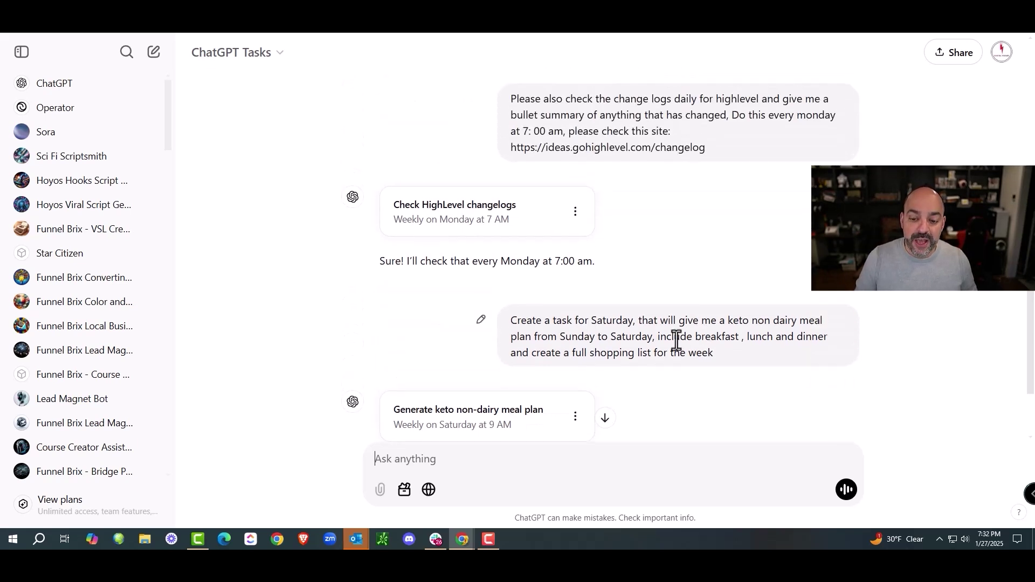
- View all scheduled tasks from the keto meal plan task's menu
left_click(574, 308)
left_click(626, 421)
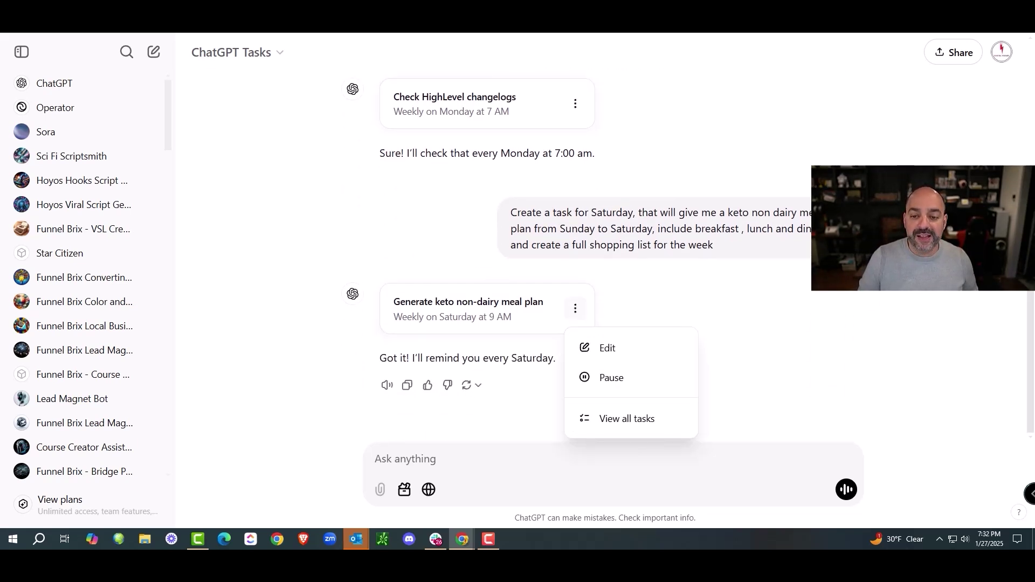